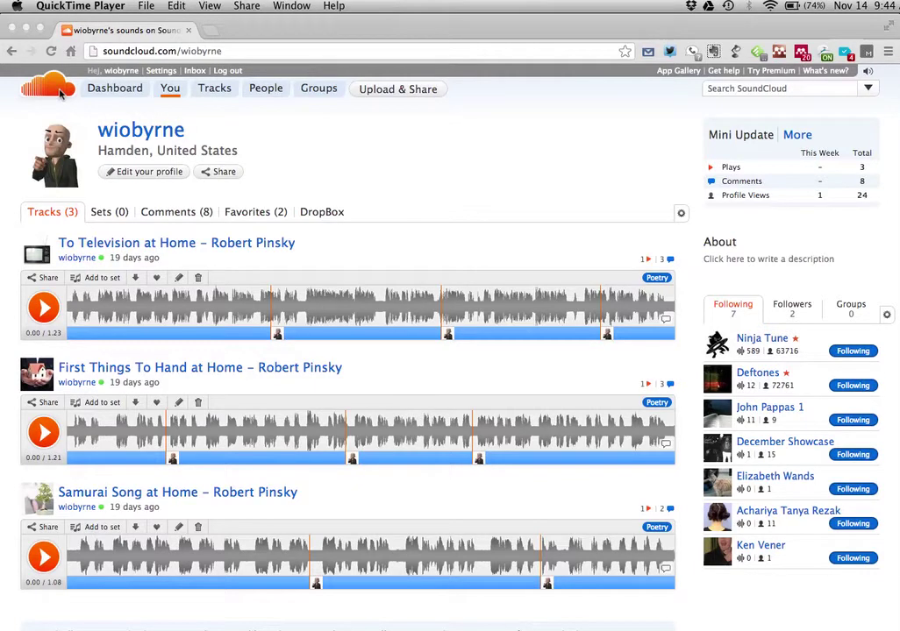
Go from the account dashboard to your own profile page and scan it
click(61, 95)
click(61, 95)
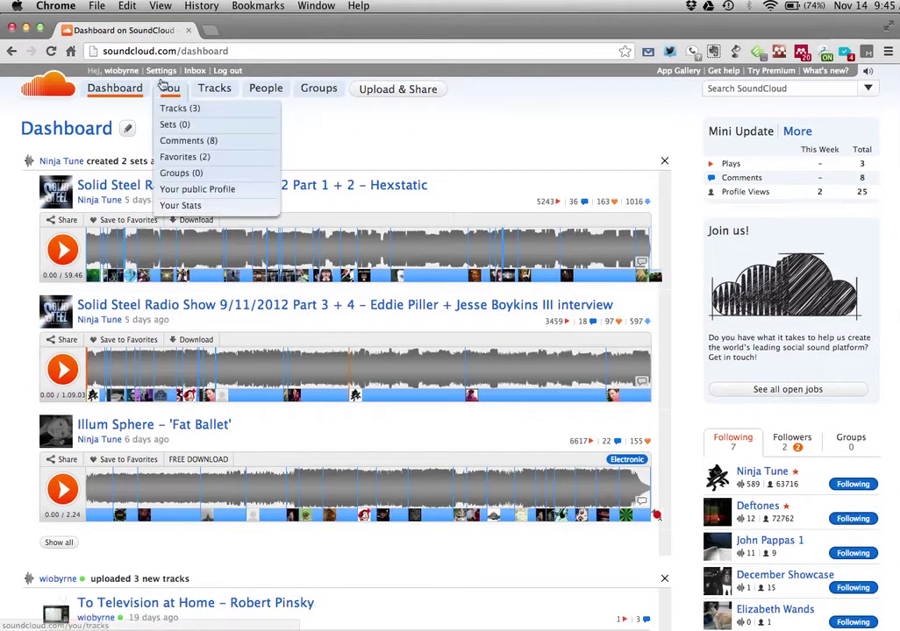
click(128, 71)
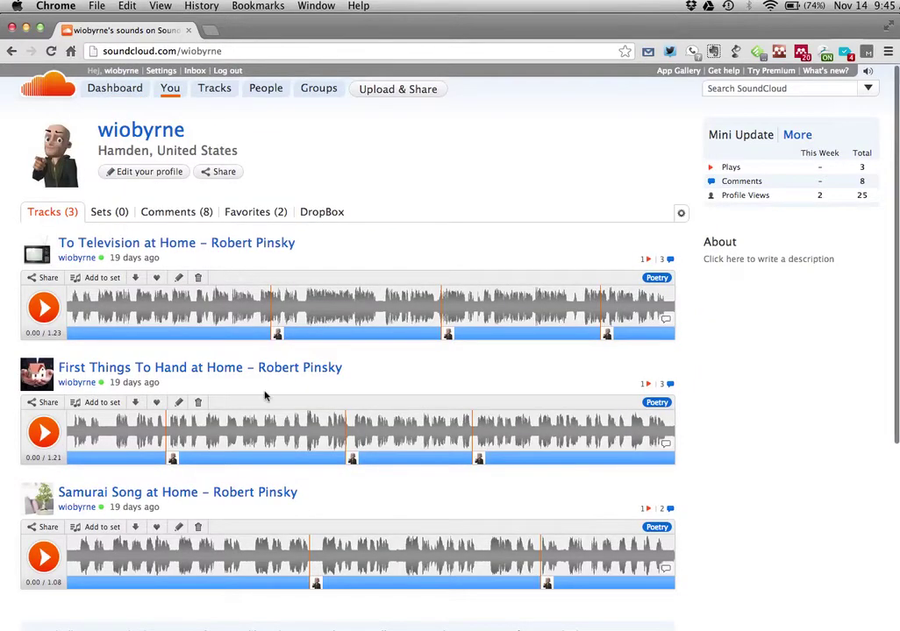
scroll(265, 393, down, 5)
scroll(264, 395, up, 5)
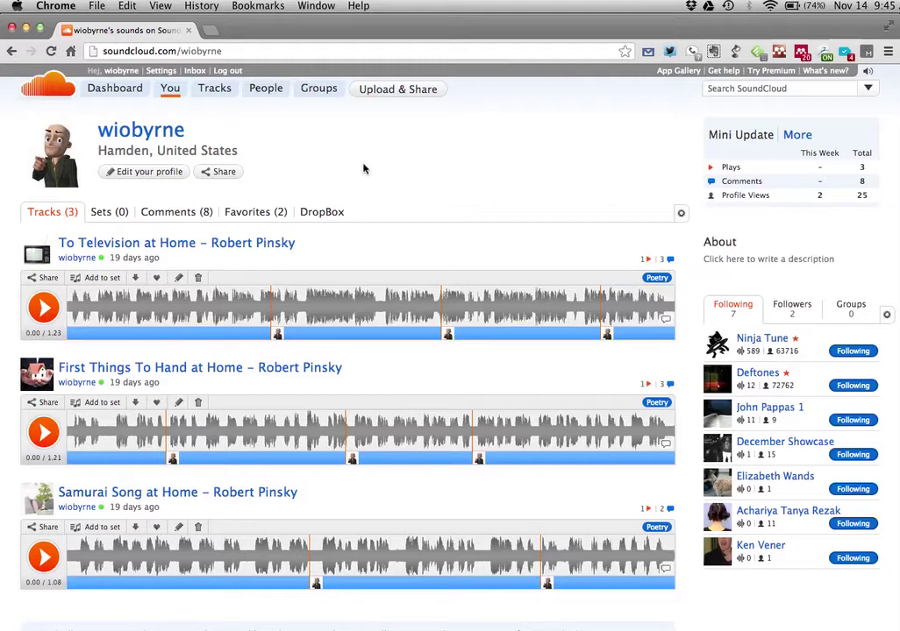
Record a short in-browser clip with microphone access allowed, then play and pause it to check
click(384, 93)
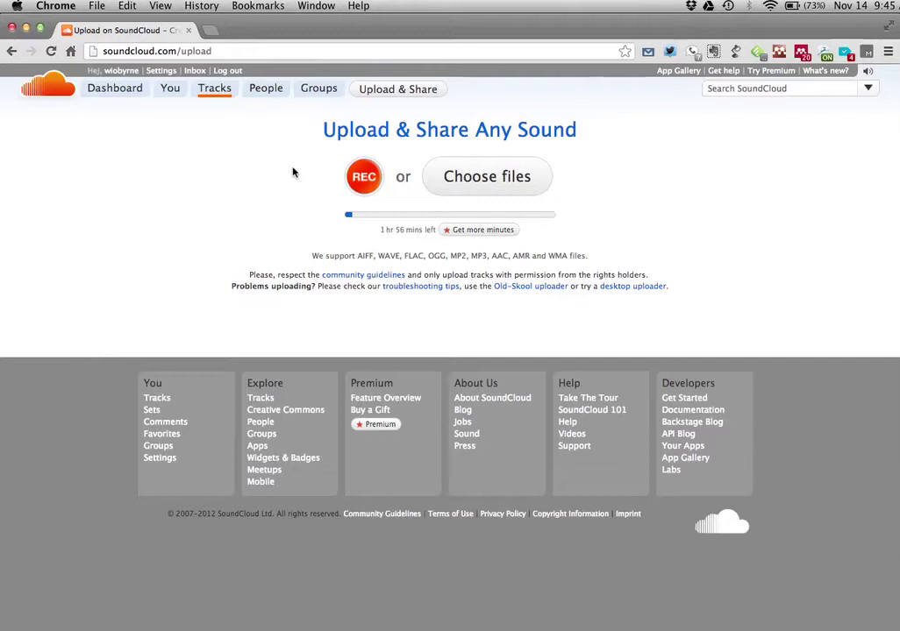
click(365, 178)
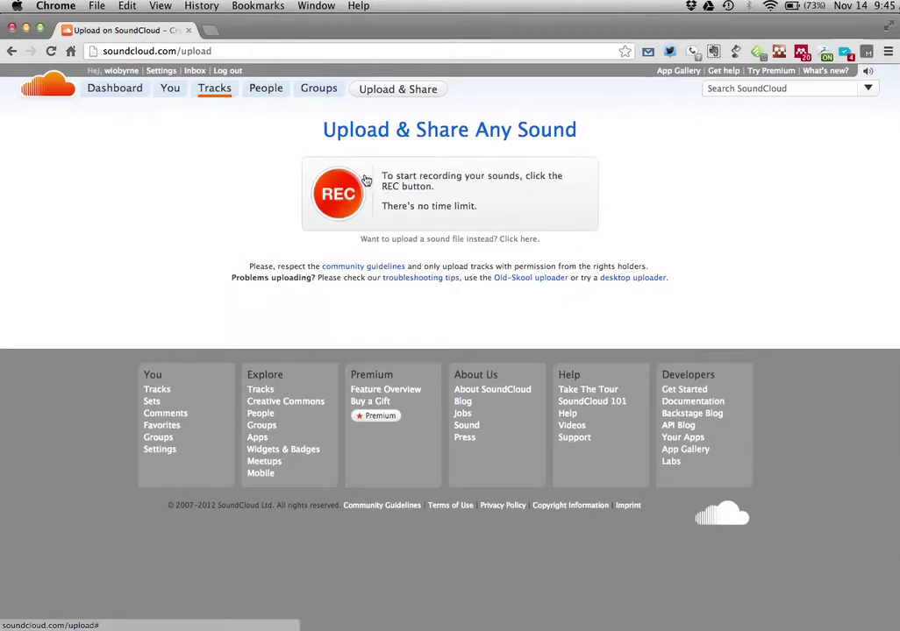
click(384, 214)
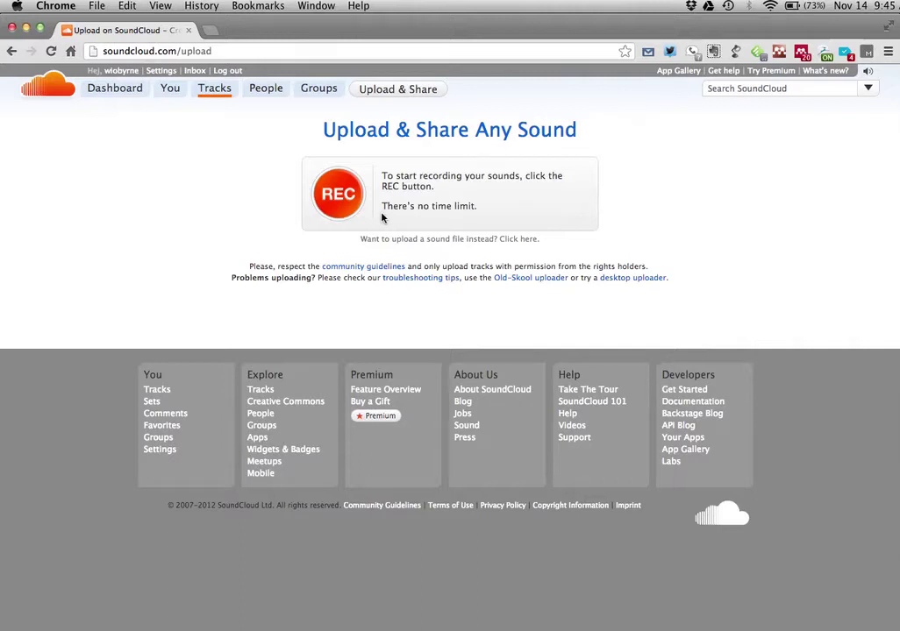
click(336, 190)
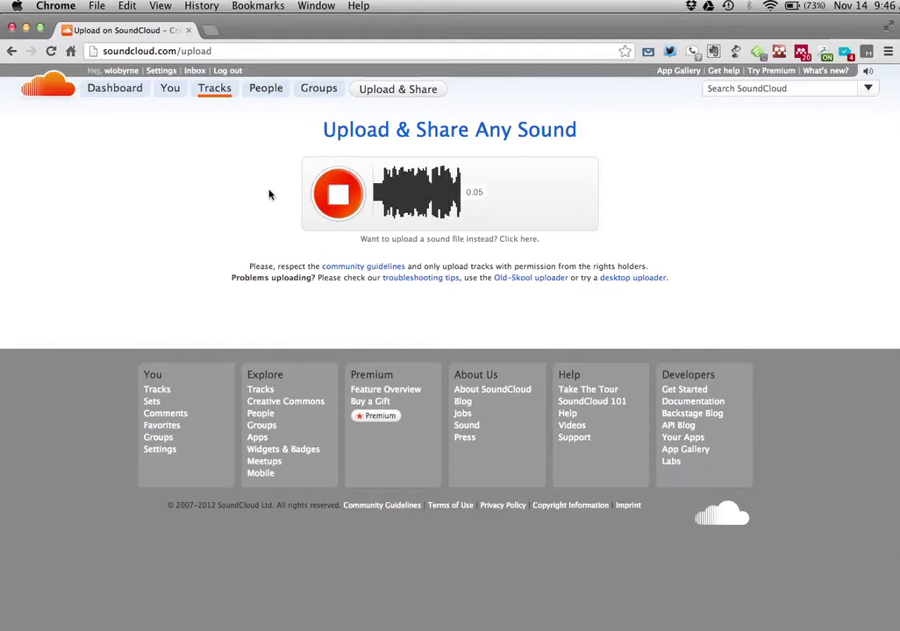
click(342, 200)
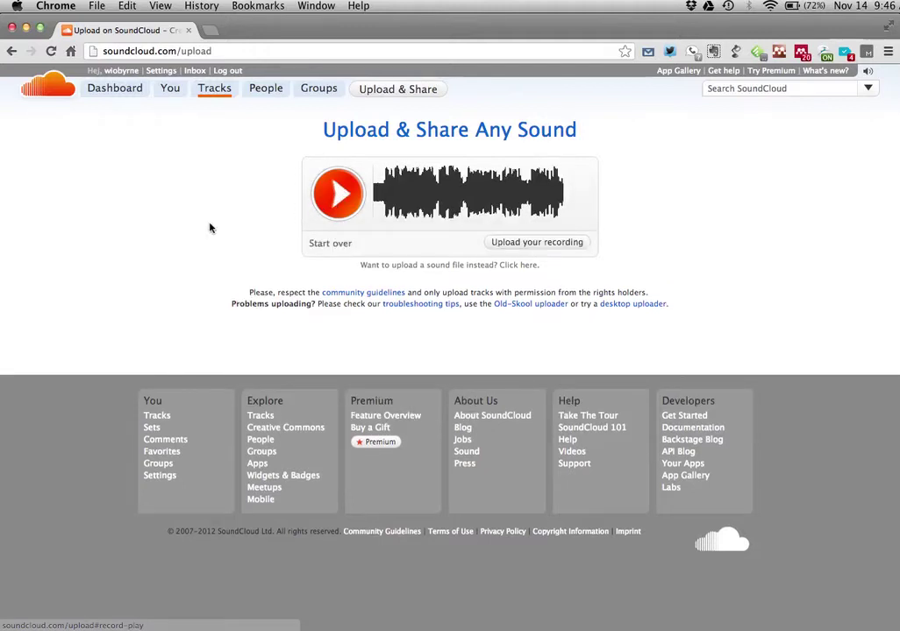
click(339, 199)
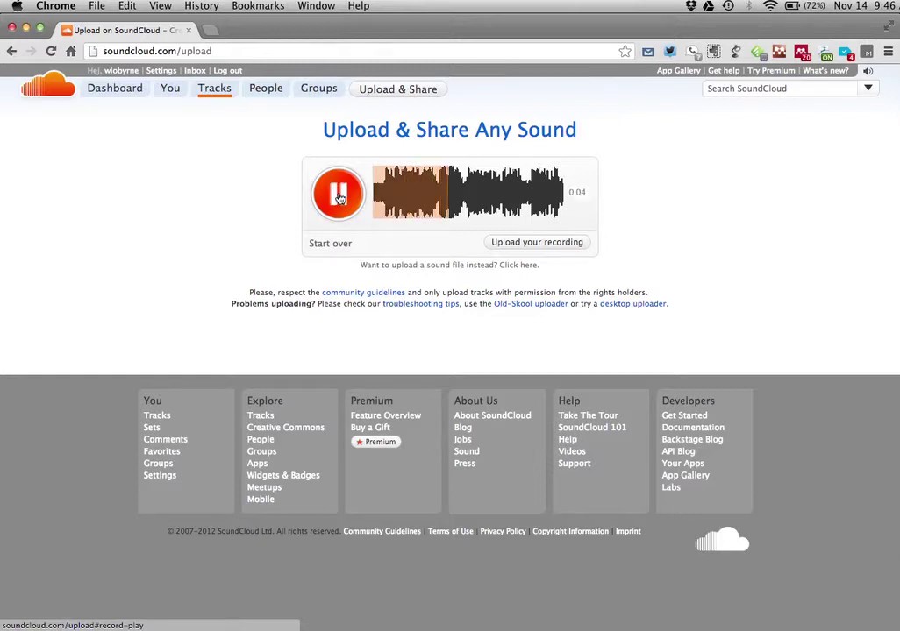
click(340, 198)
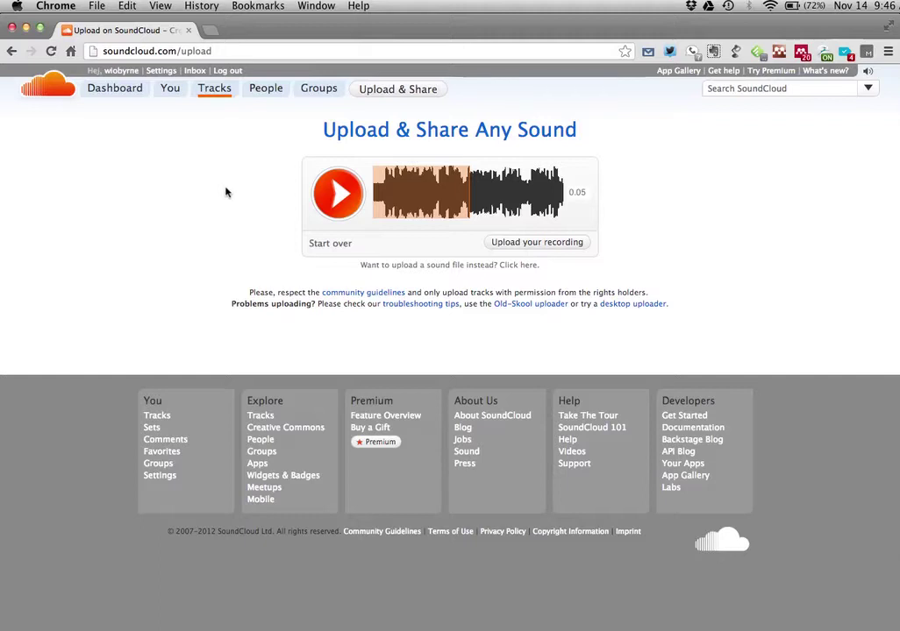
Upload the recording and give it the description 'Add in a descrition.'
click(520, 248)
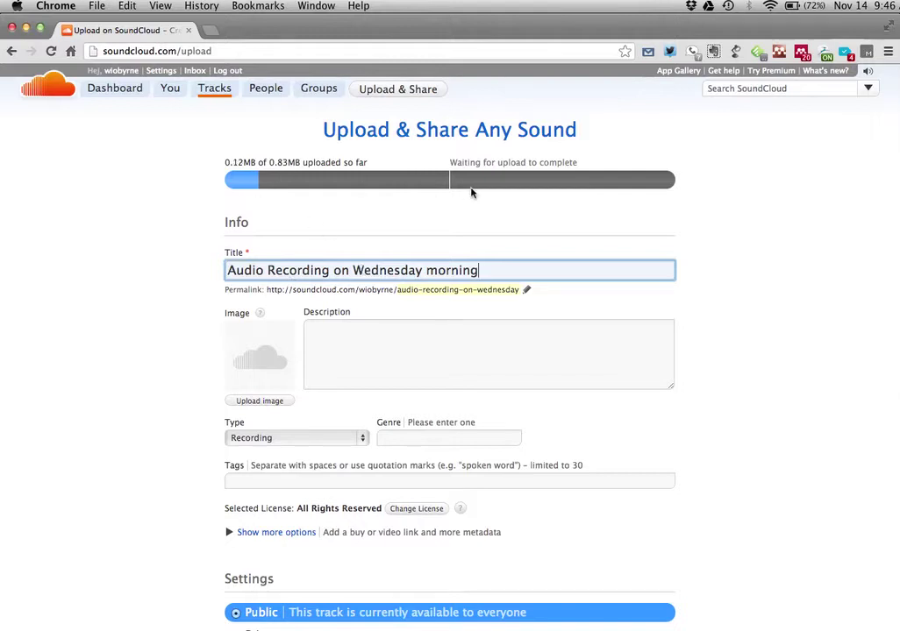
scroll(363, 233, down, 3)
click(392, 221)
text(Add in )
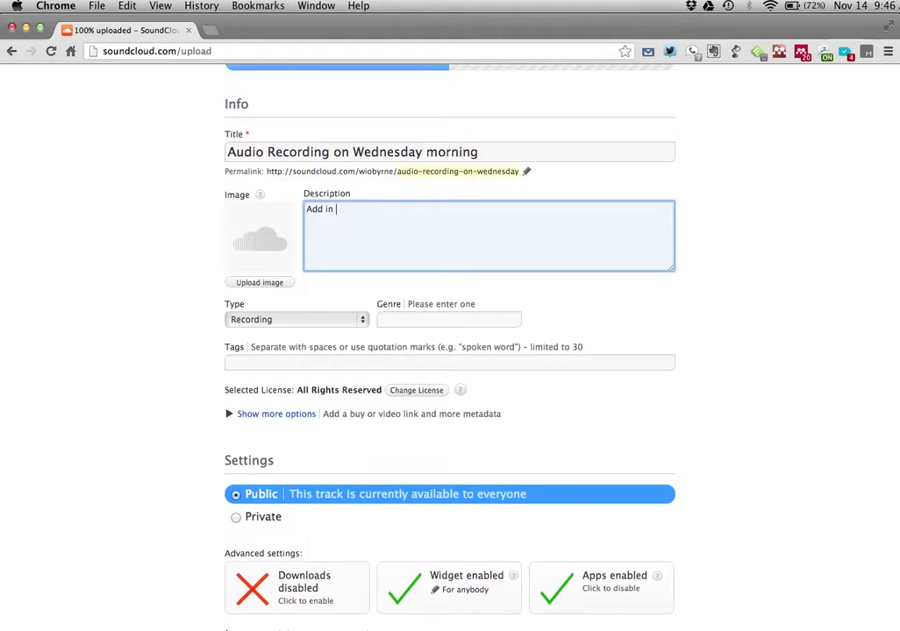
text(a descrition.)
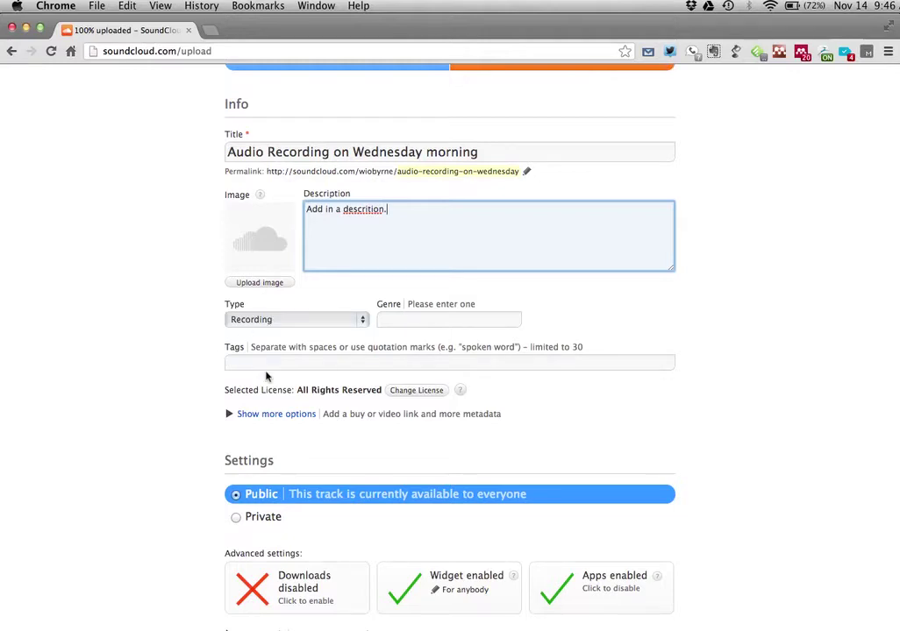
scroll(200, 377, up, 3)
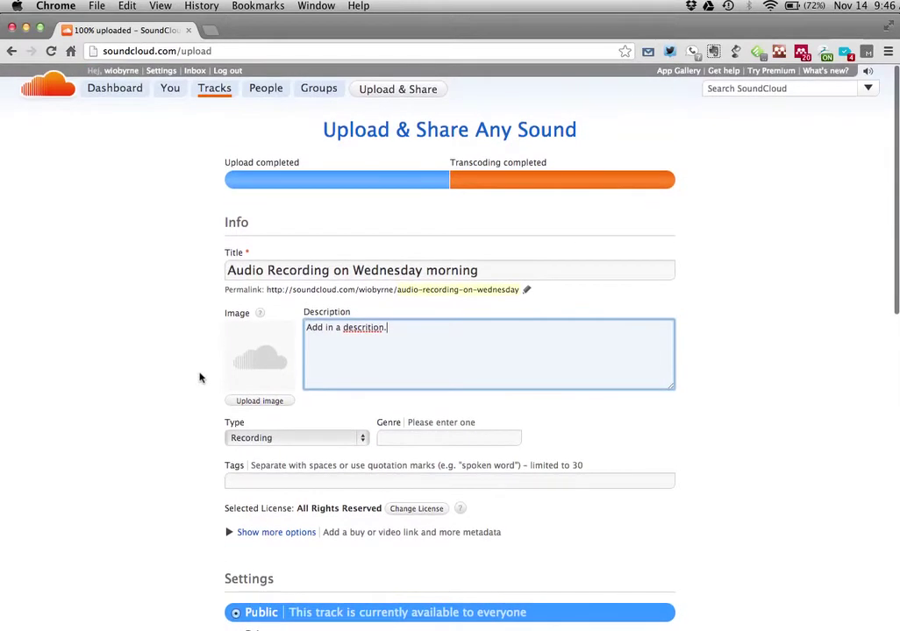
scroll(200, 377, down, 6)
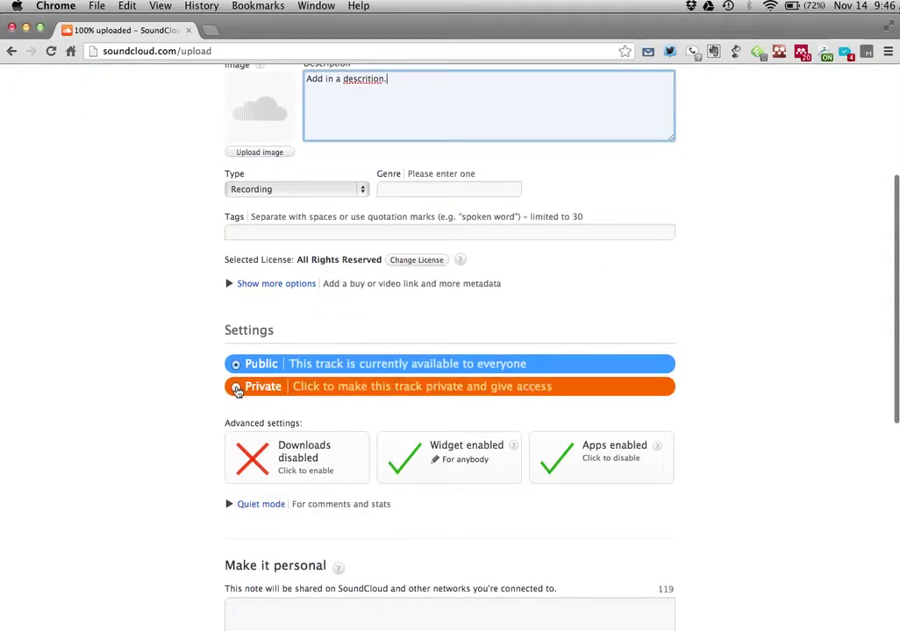
Make the track private with downloads enabled and save its details
click(237, 391)
scroll(173, 409, down, 2)
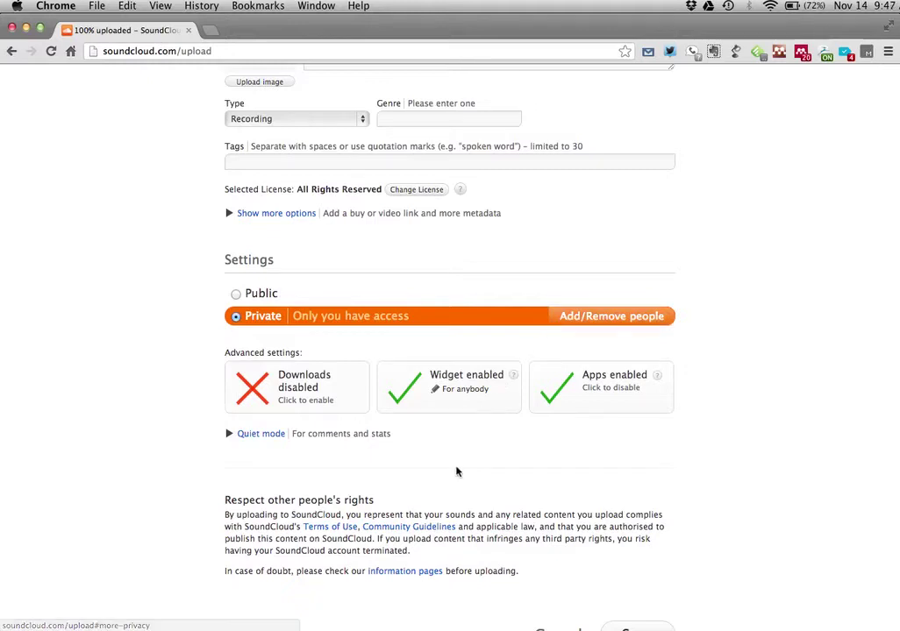
click(307, 395)
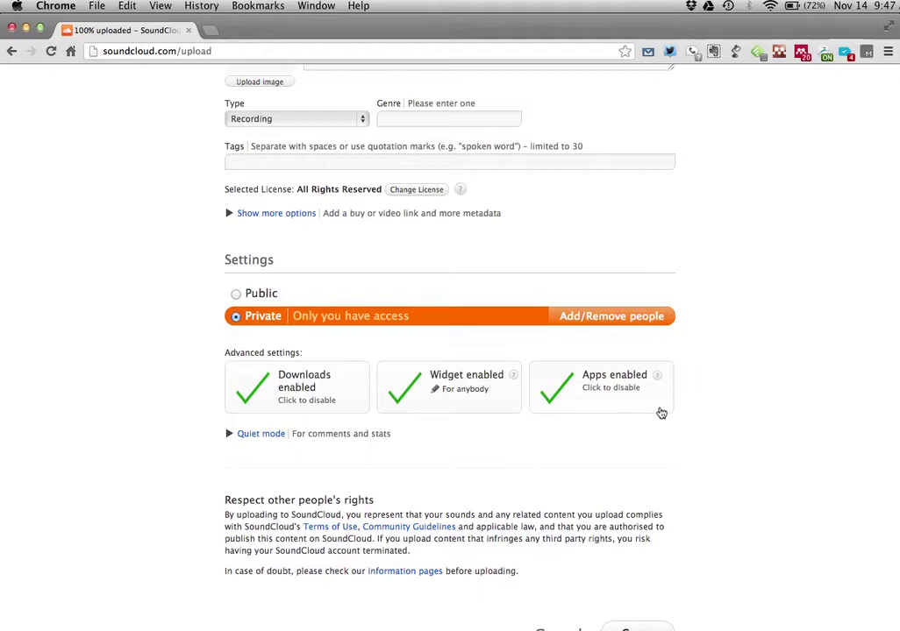
scroll(301, 382, down, 5)
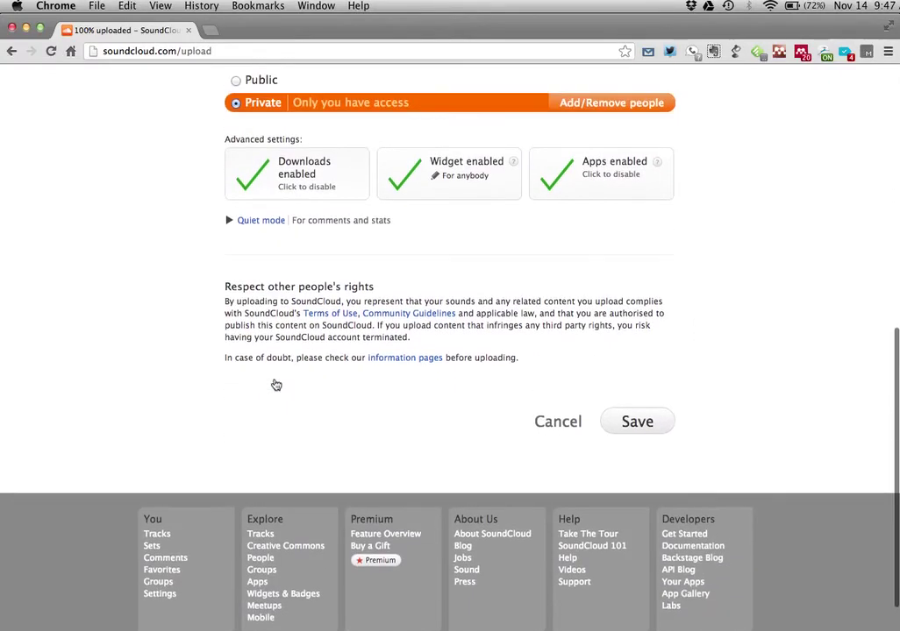
click(630, 424)
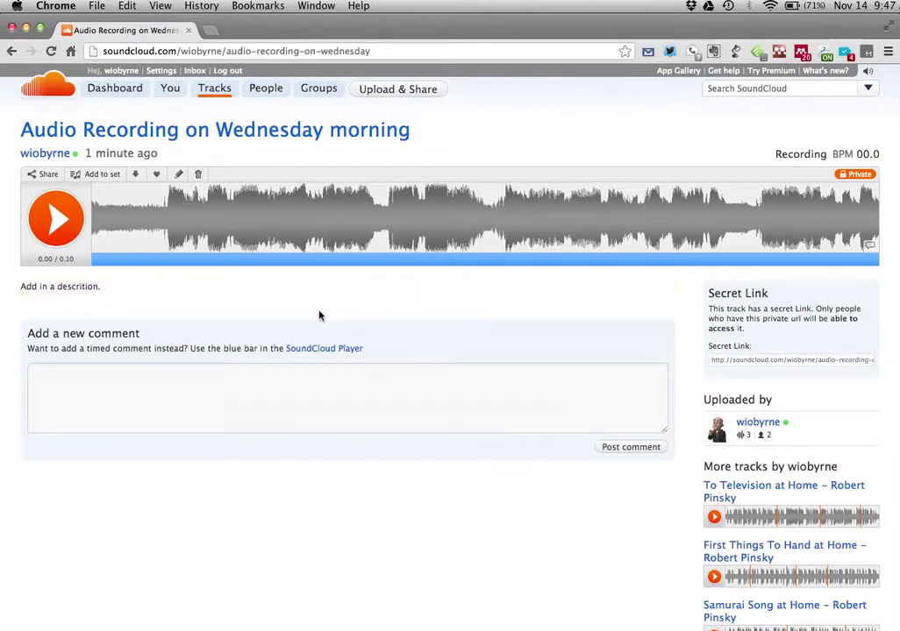
Shorten the track's secret link to snd.sc form and select the iframe embed code
click(45, 175)
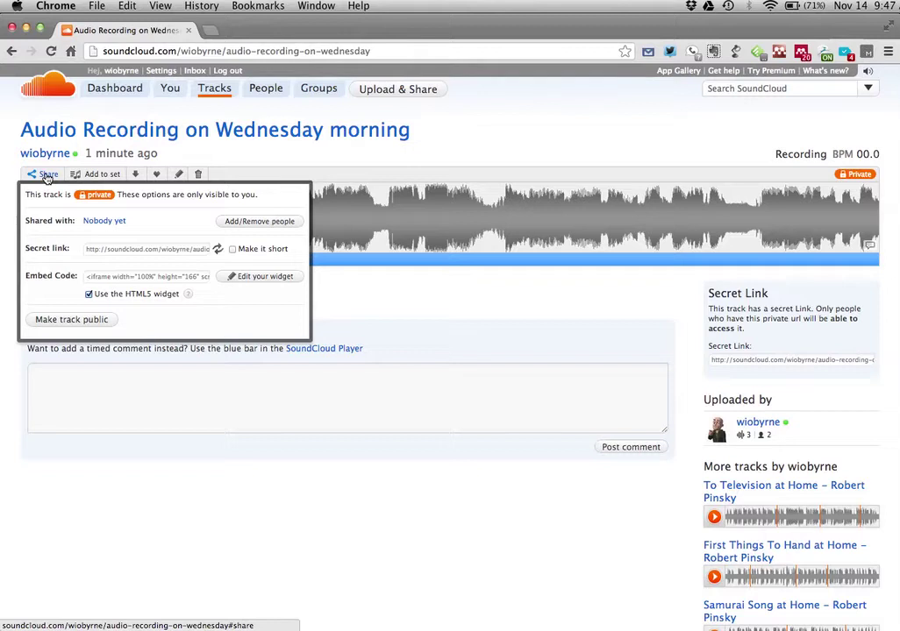
click(152, 250)
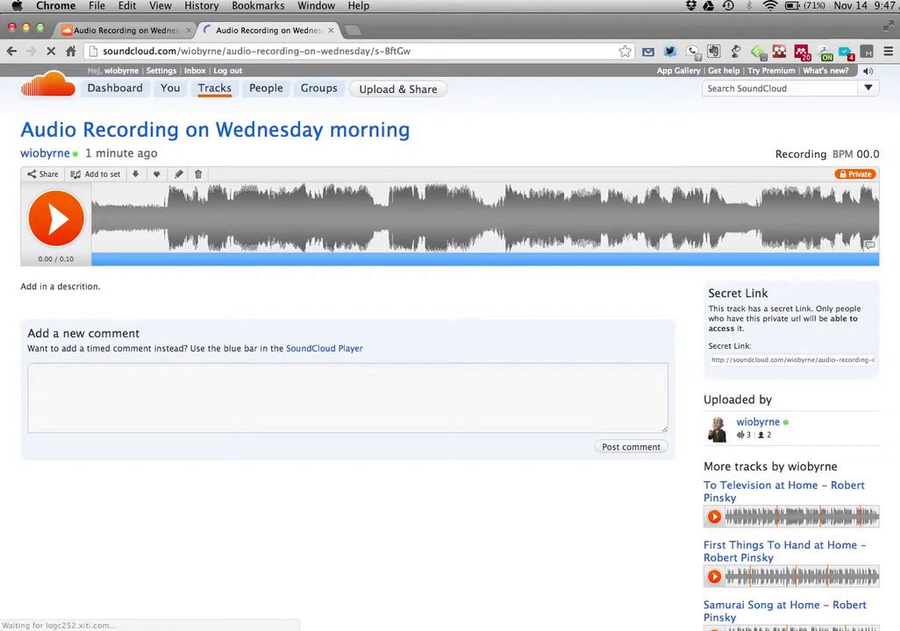
click(131, 30)
click(232, 250)
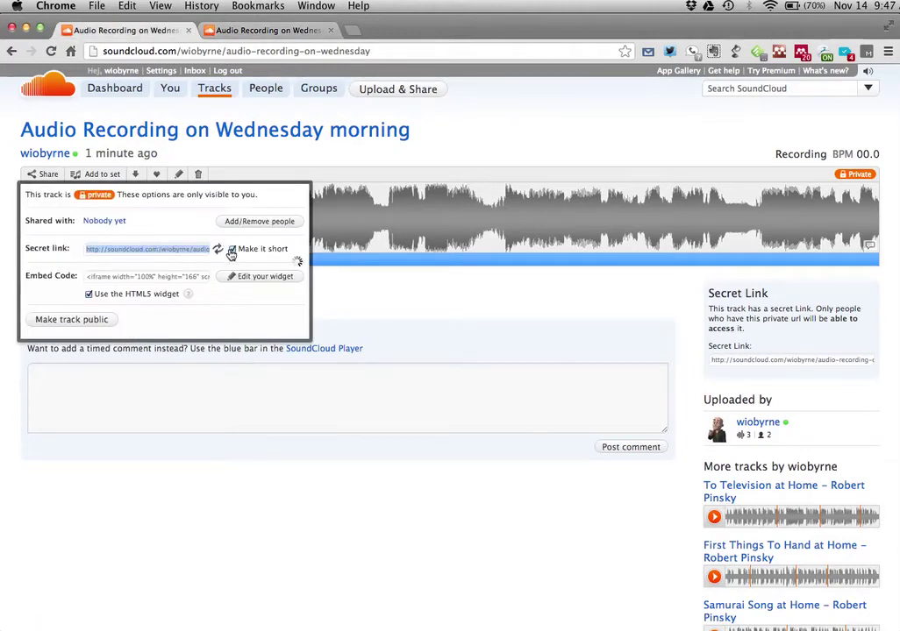
click(153, 277)
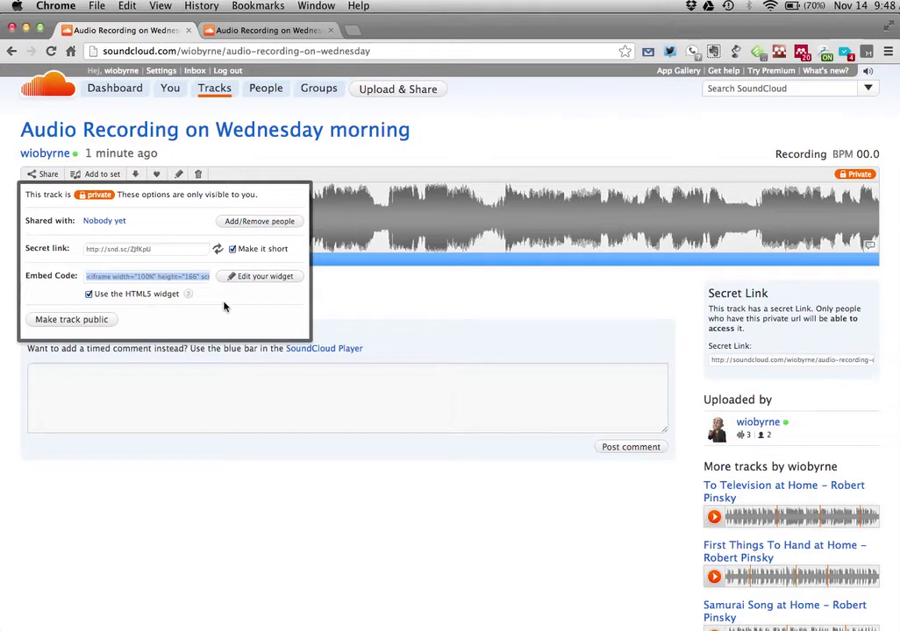
click(368, 292)
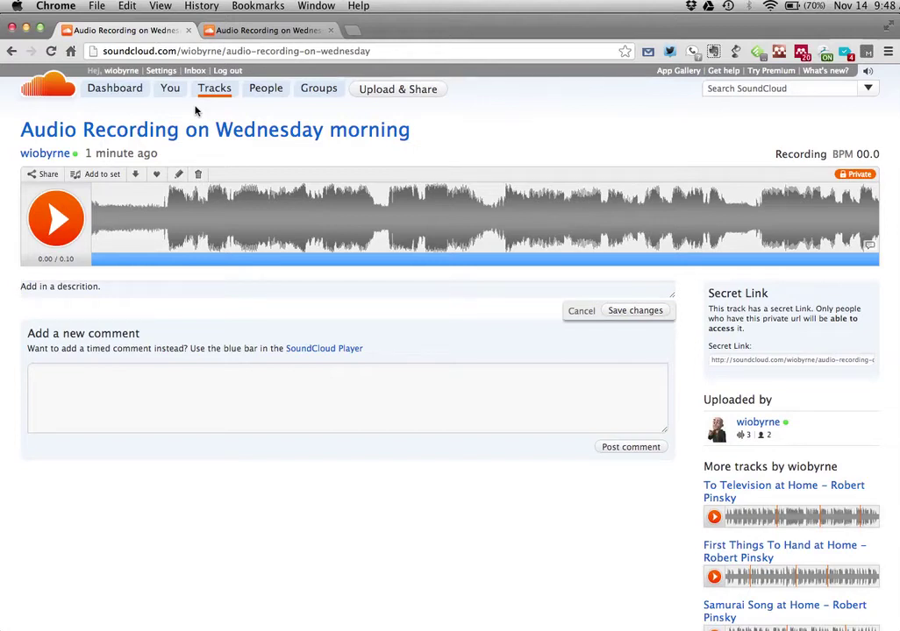
In the second tab, search SoundCloud for 'wiobyrne' from the dashboard
click(260, 30)
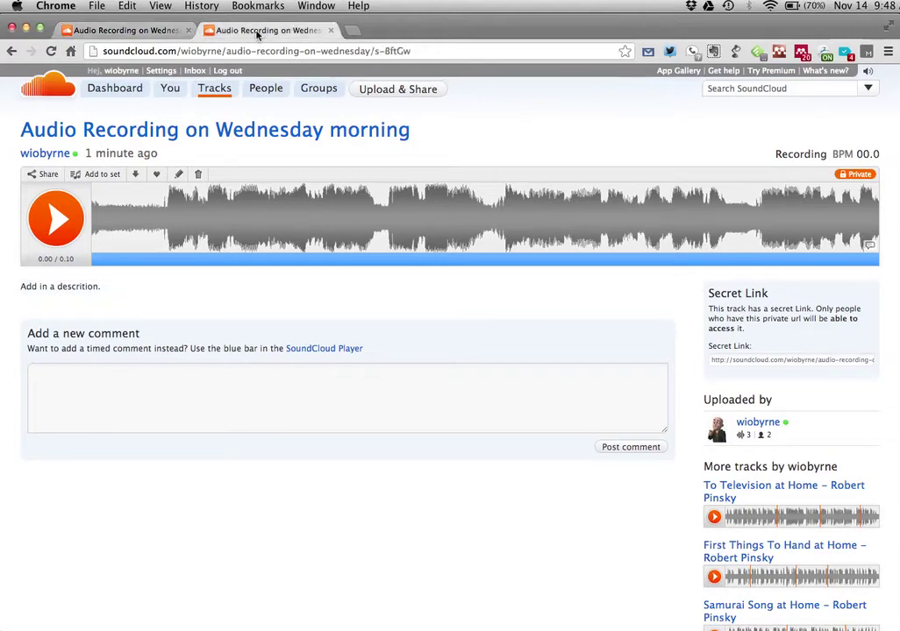
click(57, 83)
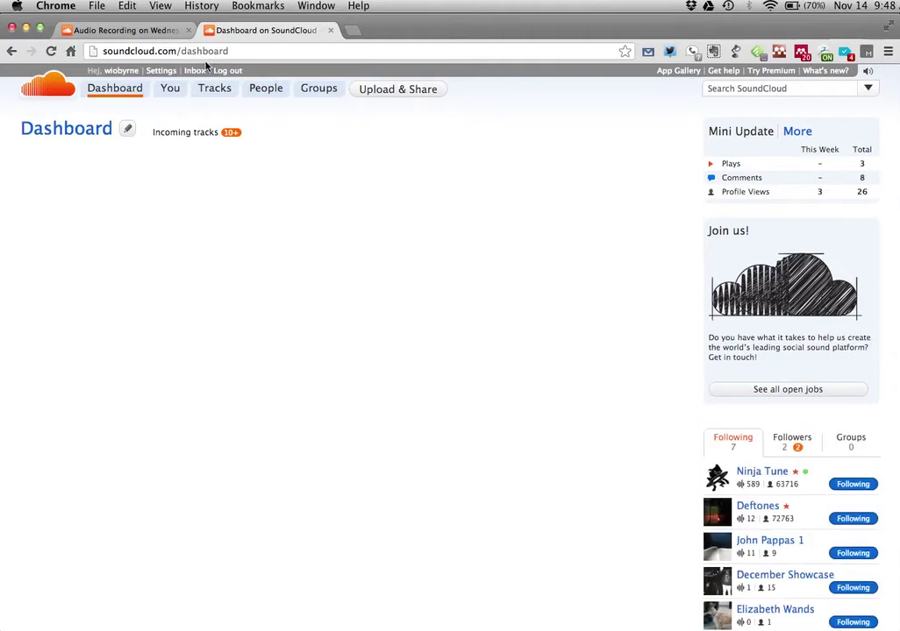
click(731, 91)
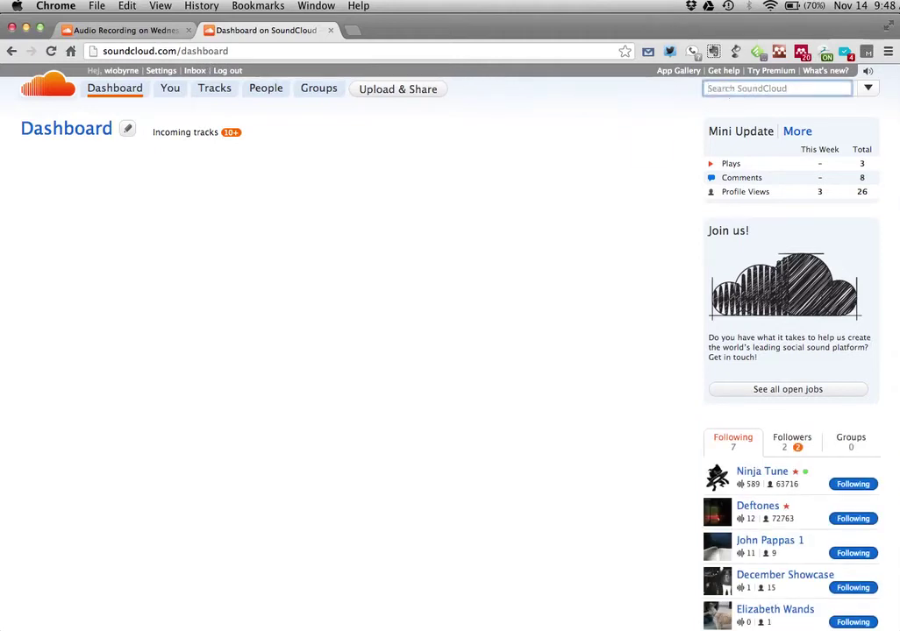
text(wiobyrne)
key(Return)
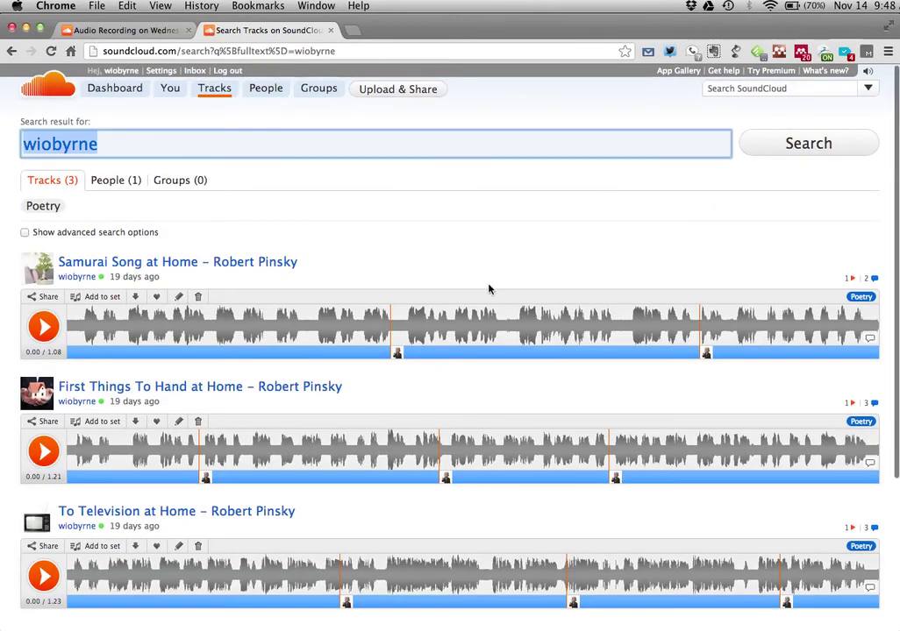
scroll(488, 287, down, 5)
scroll(489, 287, up, 5)
Search SoundCloud for 'pinsky' and look over the results
text(p)
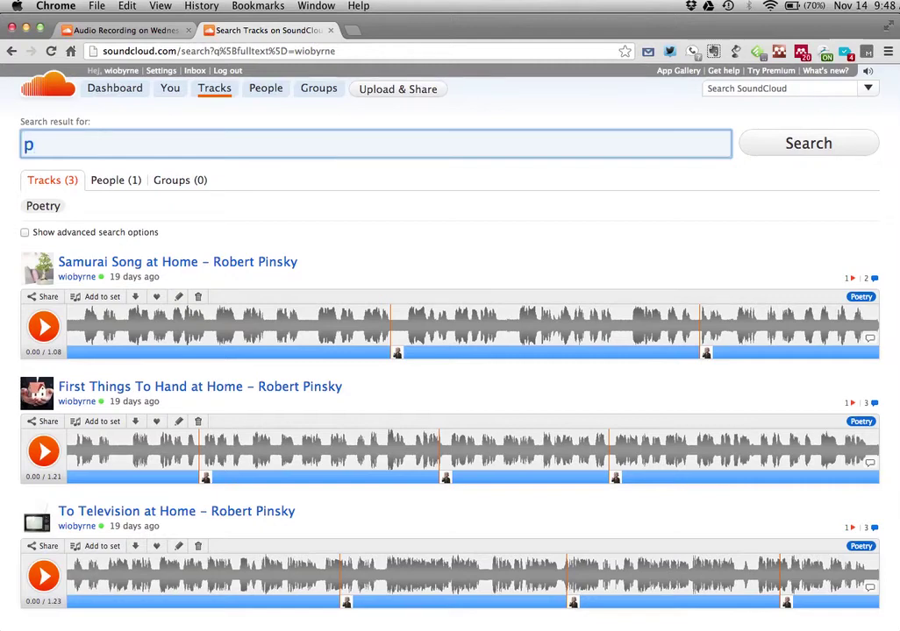
text(insky)
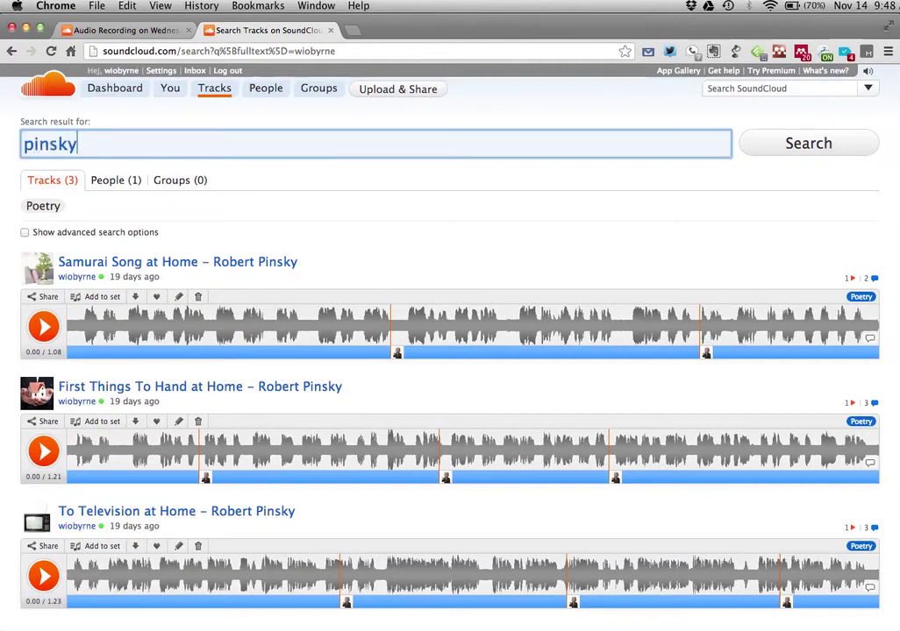
key(Return)
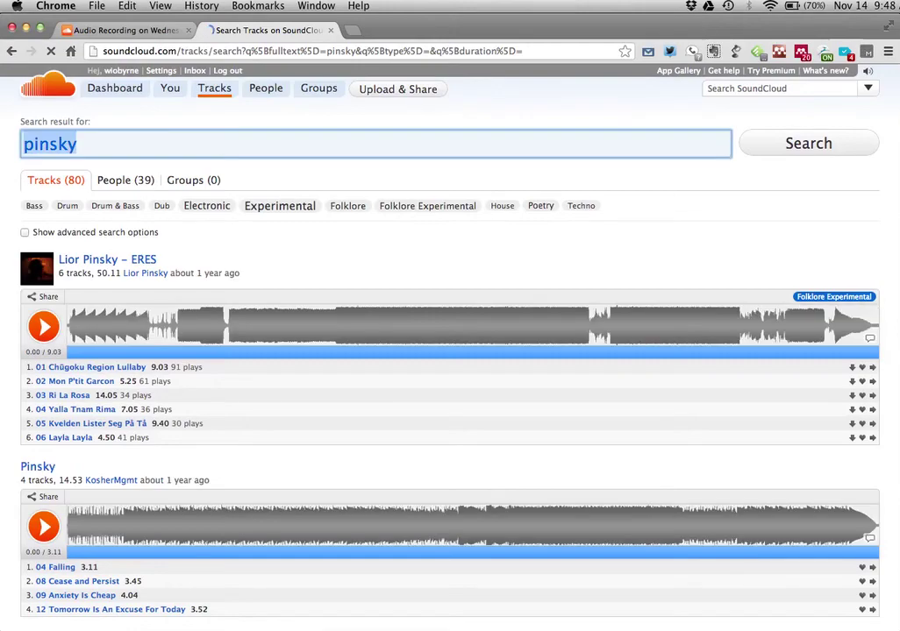
scroll(257, 327, down, 5)
scroll(257, 326, up, 6)
From the dashboard and the explore page, open You > Tracks to list your own tracks
click(52, 91)
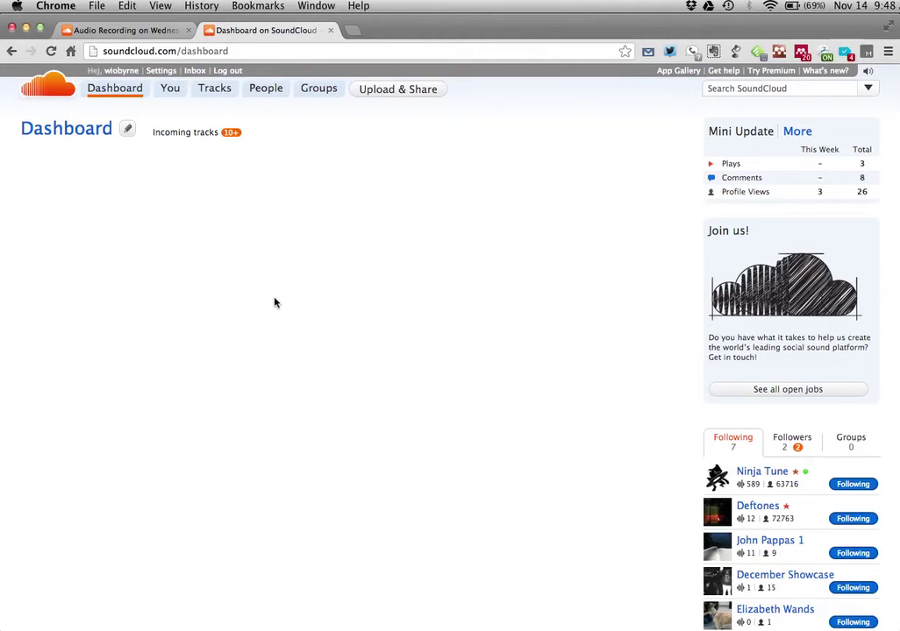
click(212, 90)
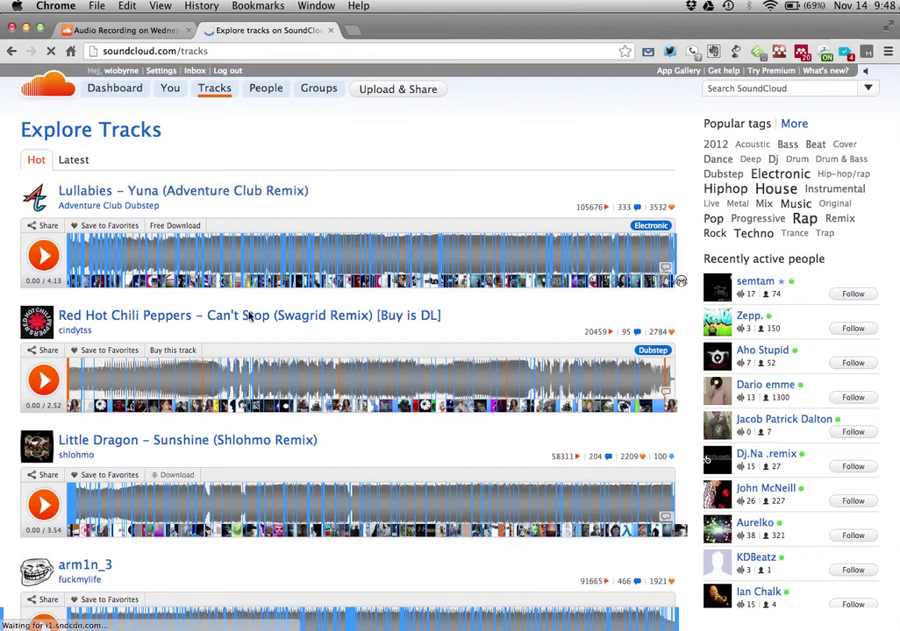
scroll(321, 328, down, 3)
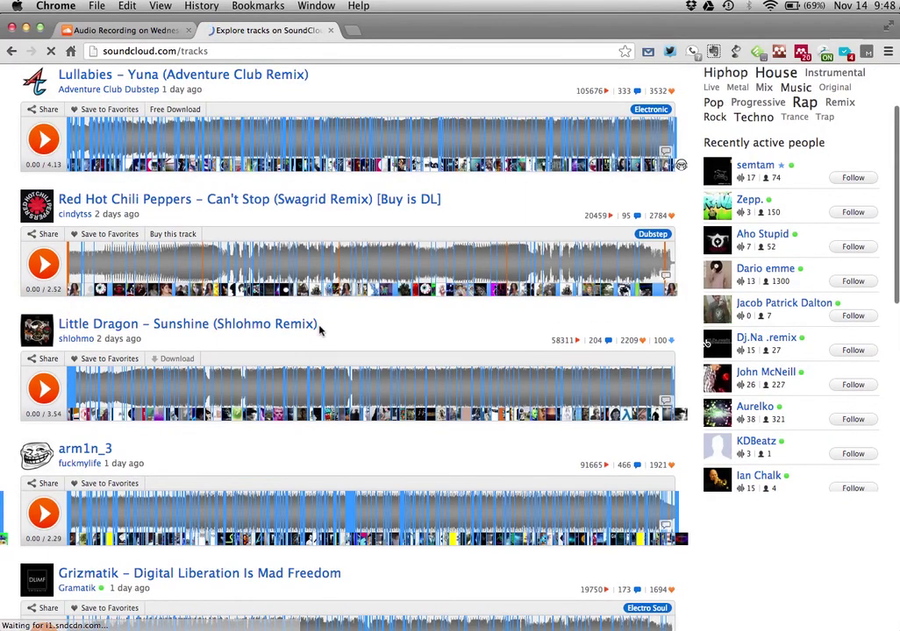
scroll(319, 329, up, 3)
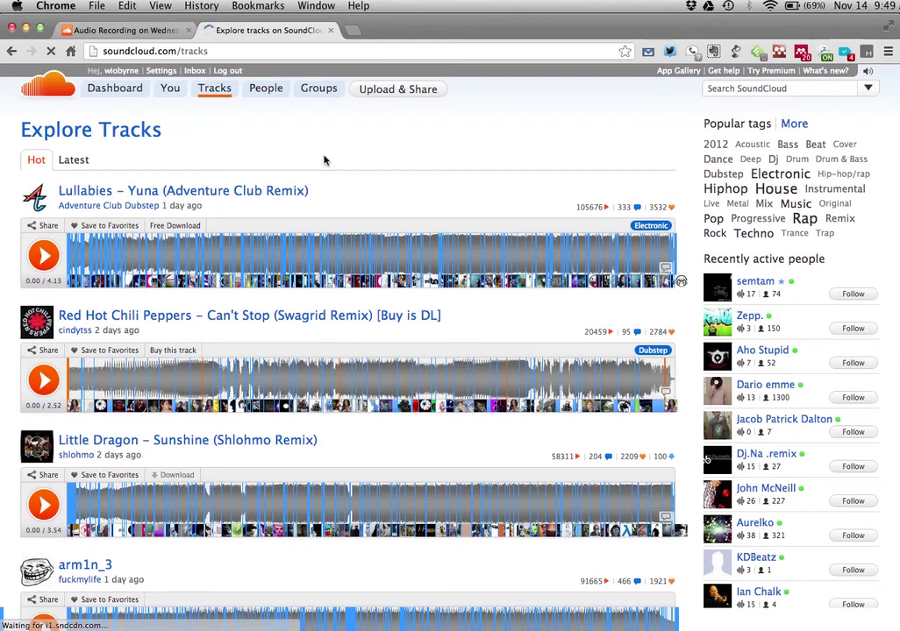
mouse_move(170, 88)
click(173, 109)
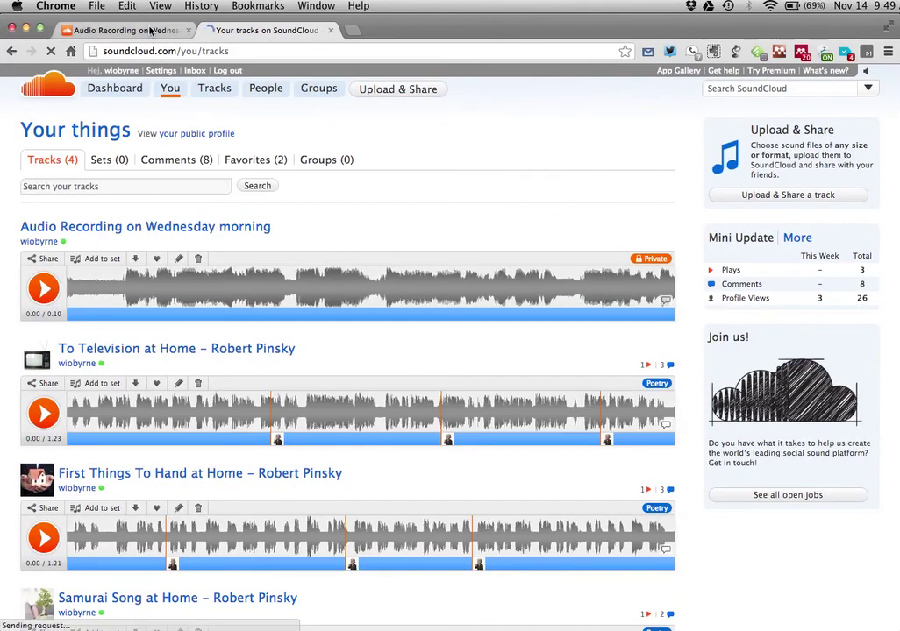
Check the recording's share options, then view your tracks list with it first, marked private
click(151, 33)
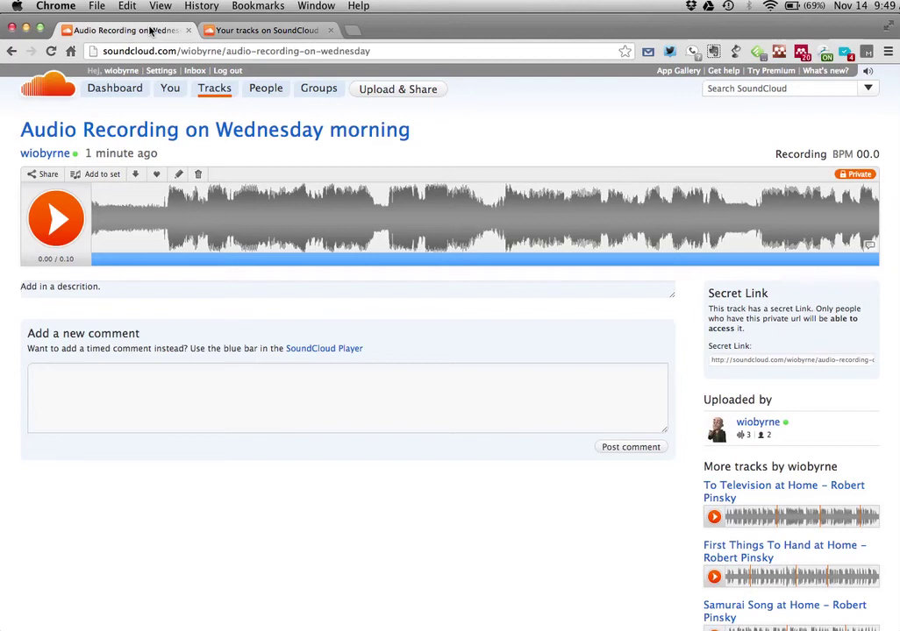
click(43, 175)
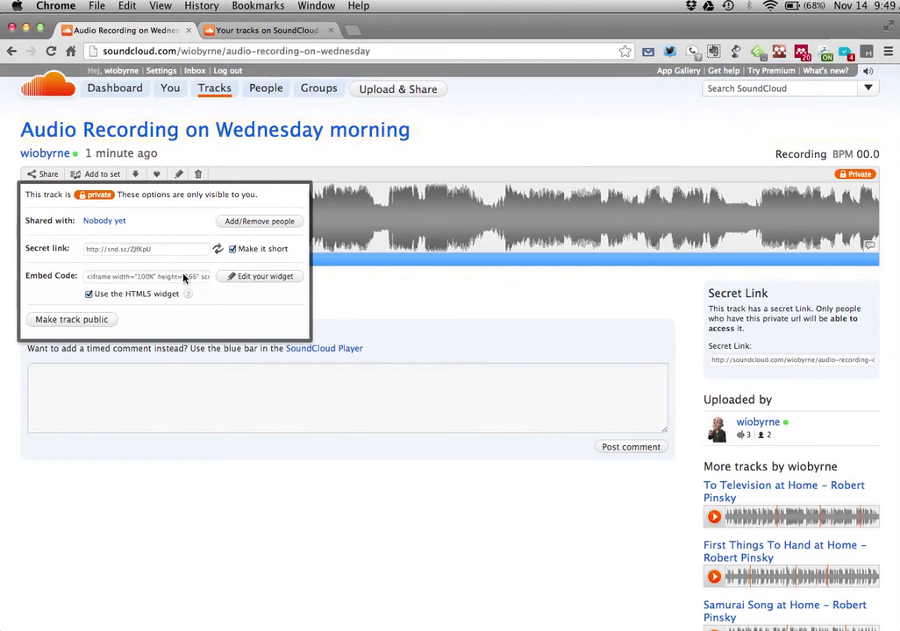
click(241, 30)
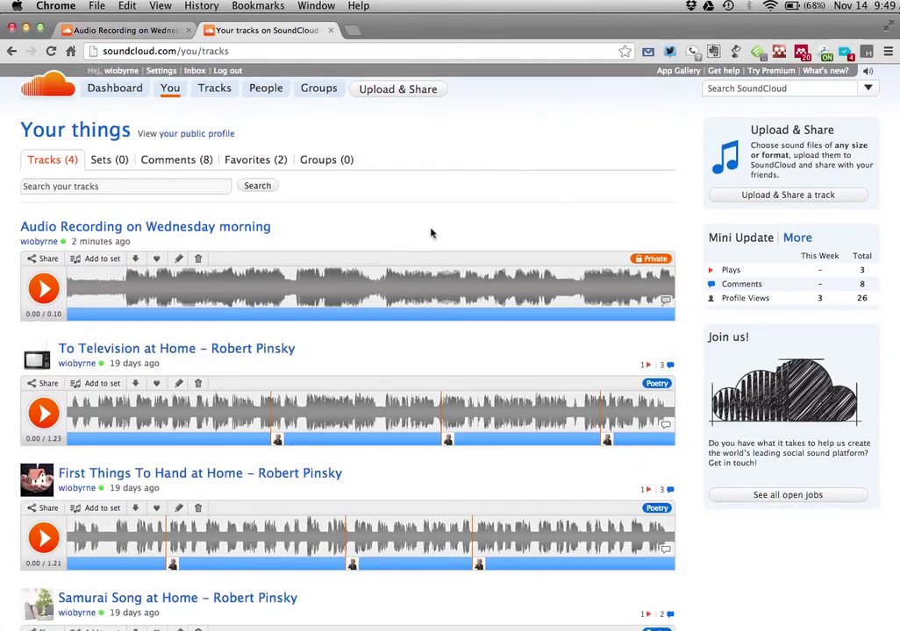